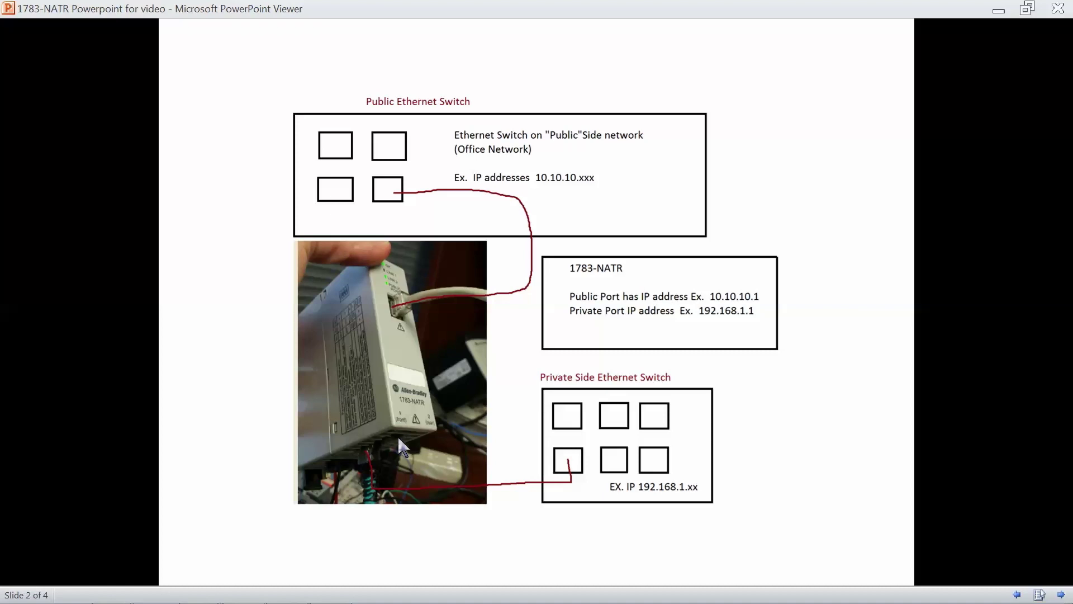
- Bring the 1783-NATR document forward in Word Viewer, then open the Start menu
{"action": "key", "text": "alt+Tab"}
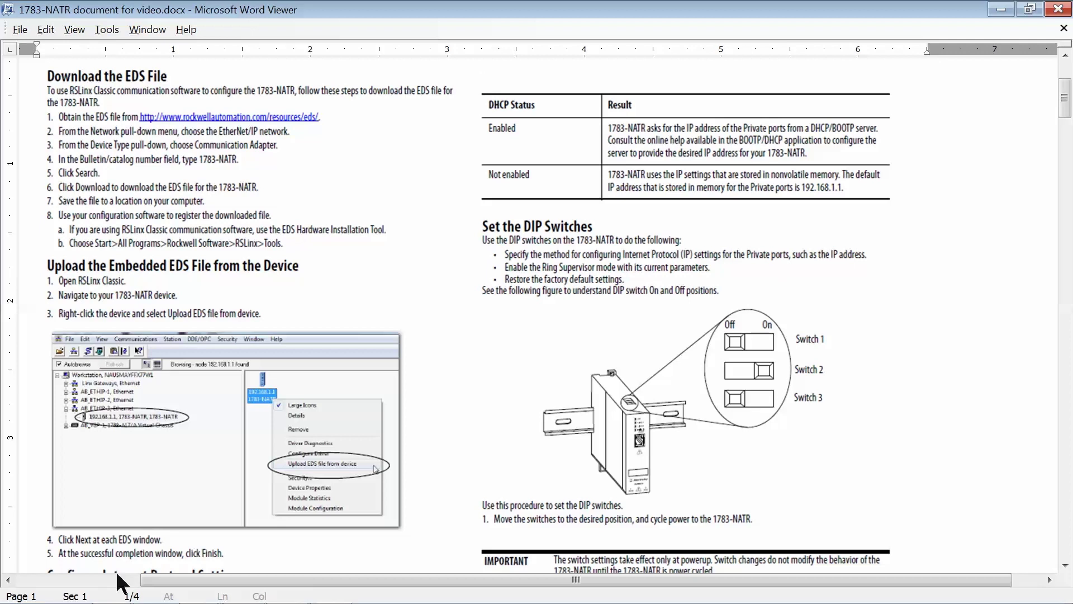
{"action": "mouse_move", "coordinate": [21, 589]}
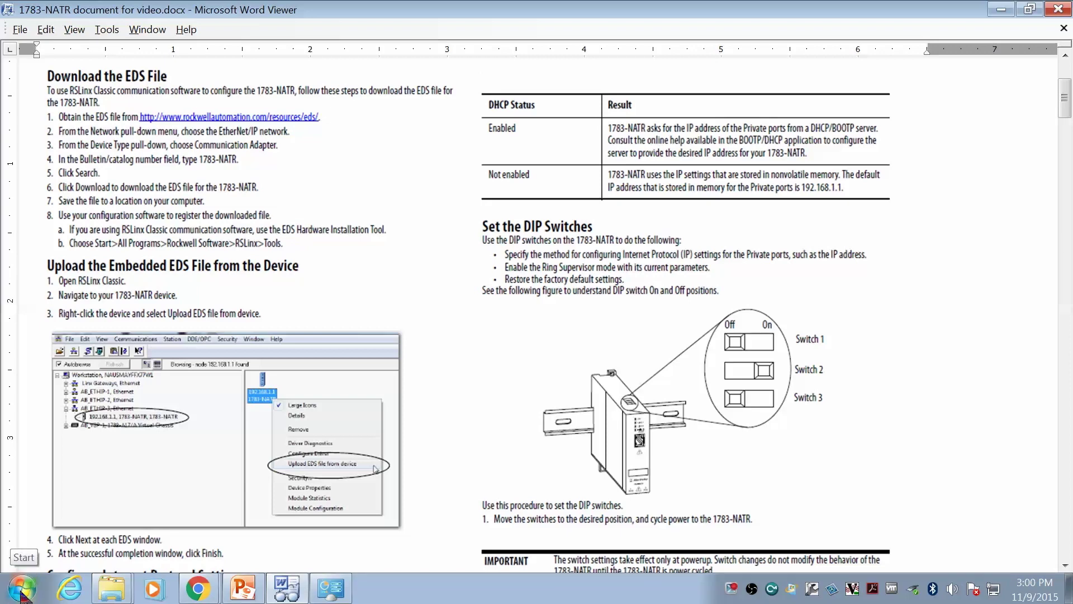
{"action": "left_click", "coordinate": [22, 590]}
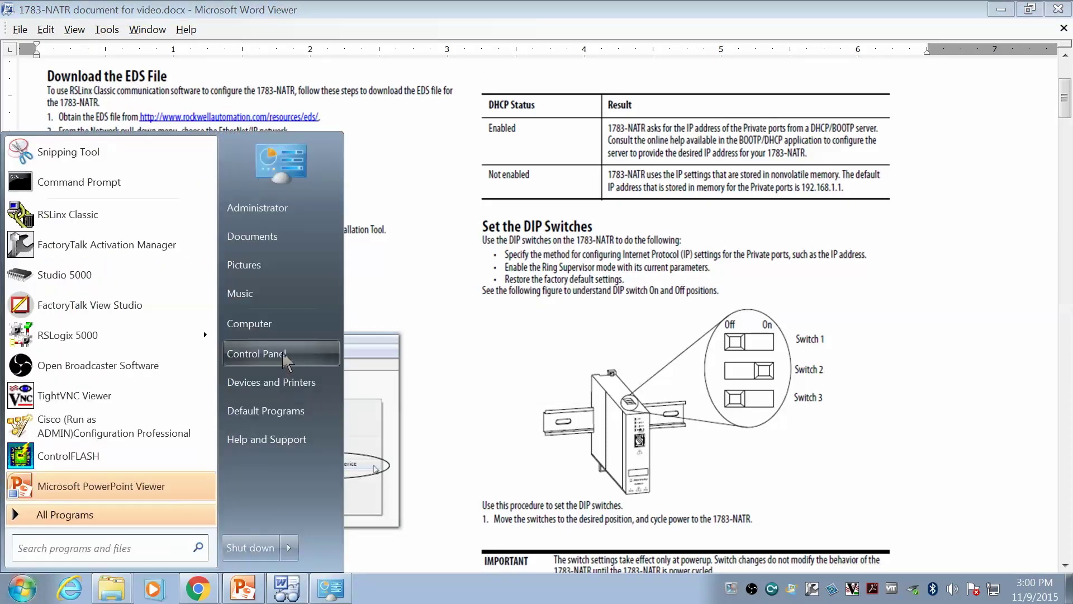
- Set the LAN adapter's IPv4 properties to static 192.168.1.5 with mask 255.255.255.0
{"action": "left_click", "coordinate": [286, 359]}
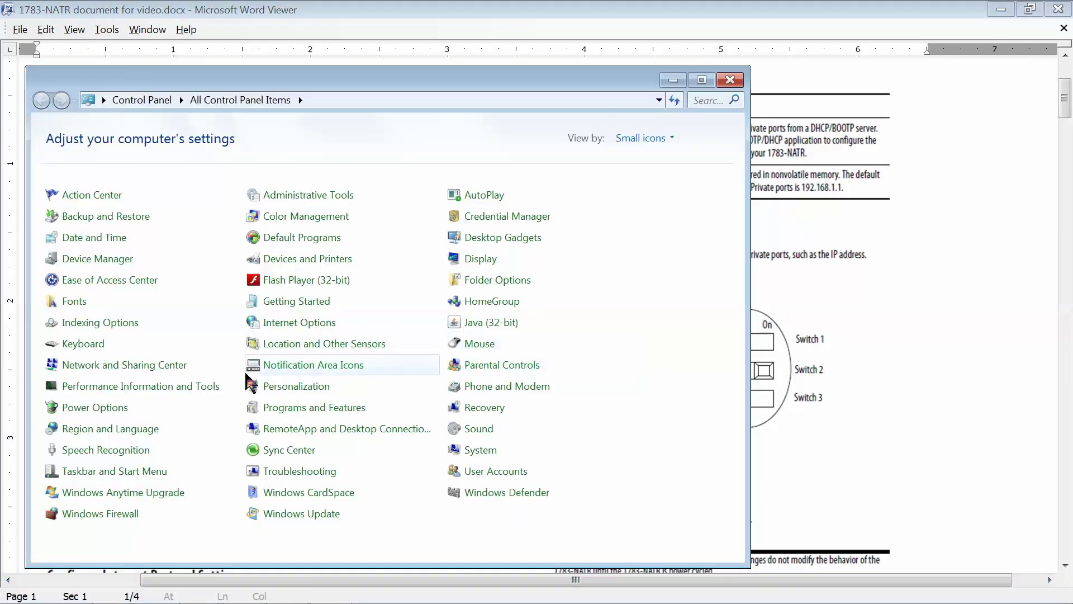
{"action": "left_click", "coordinate": [171, 373]}
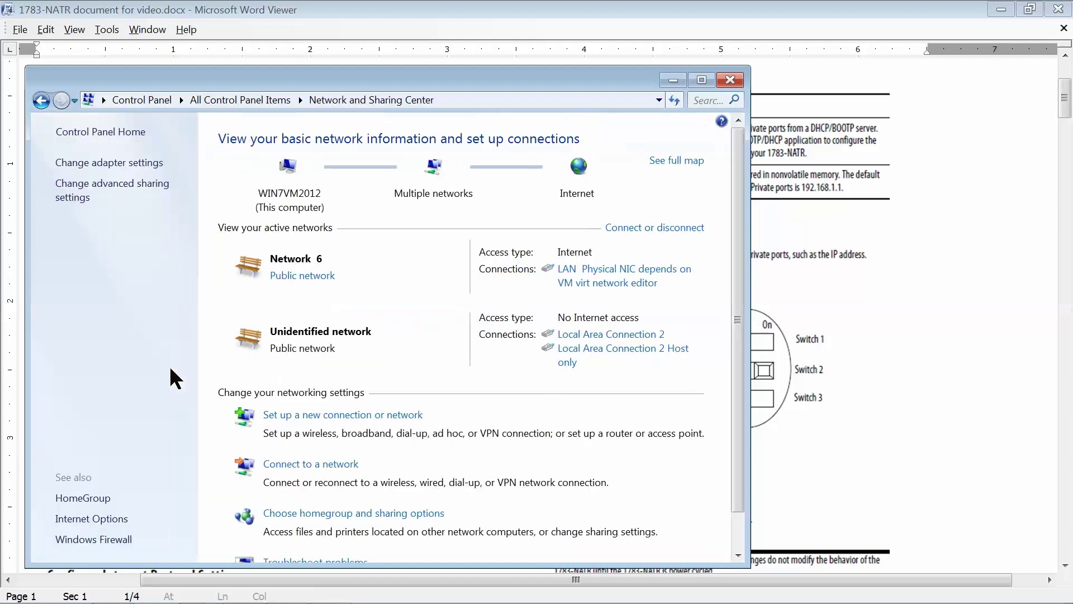
{"action": "left_click", "coordinate": [130, 163]}
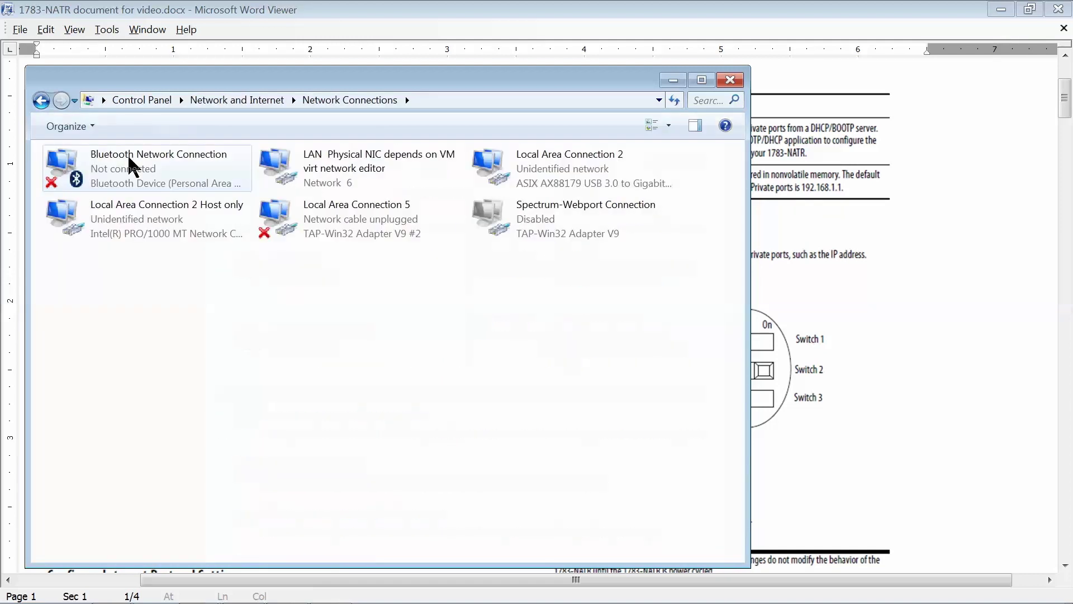
{"action": "right_click", "coordinate": [337, 164]}
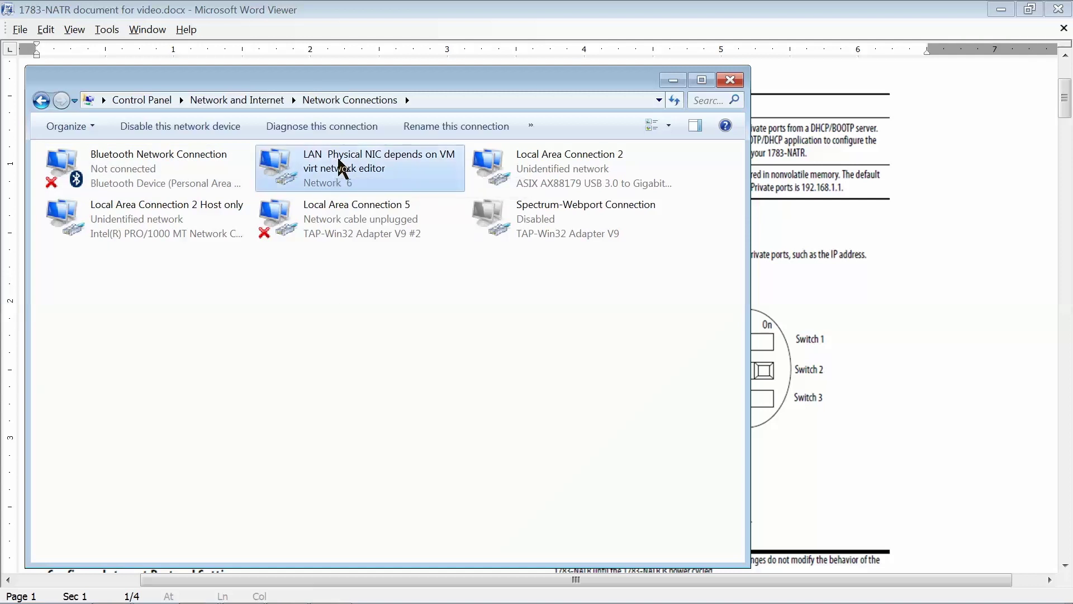
{"action": "left_click", "coordinate": [402, 296]}
{"action": "double_click", "coordinate": [222, 314]}
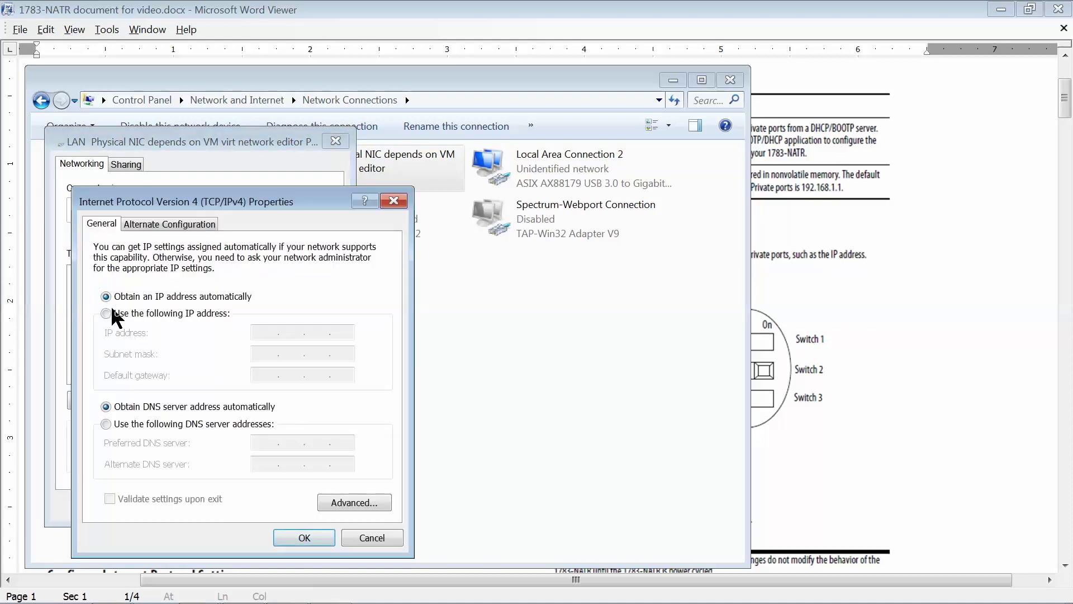
{"action": "left_click", "coordinate": [113, 313]}
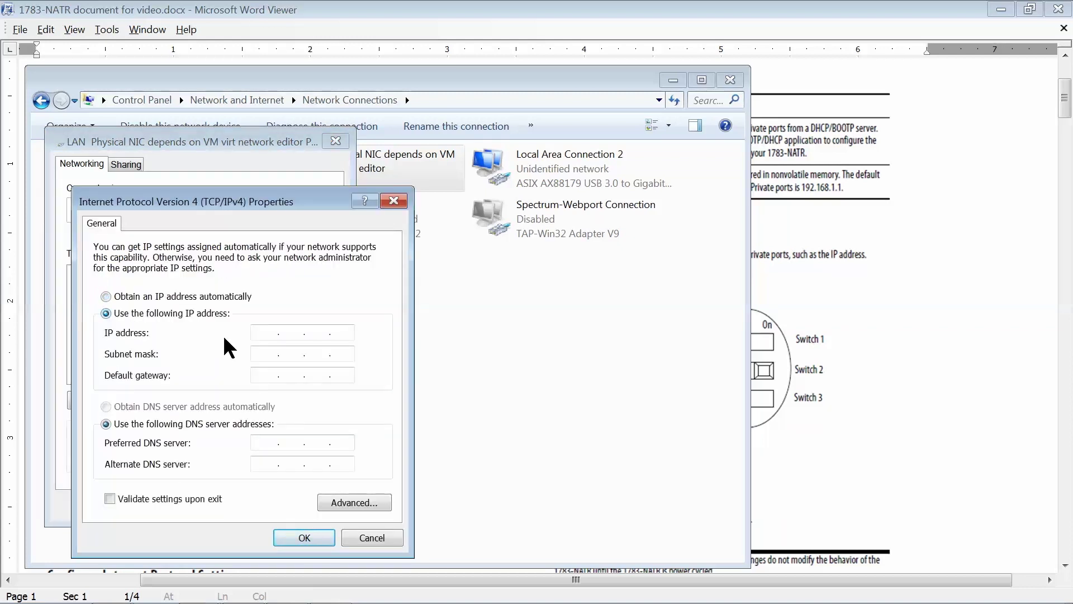
{"action": "left_click", "coordinate": [271, 334]}
{"action": "type", "text": "192 . "}
{"action": "type", "text": "168 . 1 "}
{"action": "type", "text": ". 5"}
{"action": "key", "text": "Tab"}
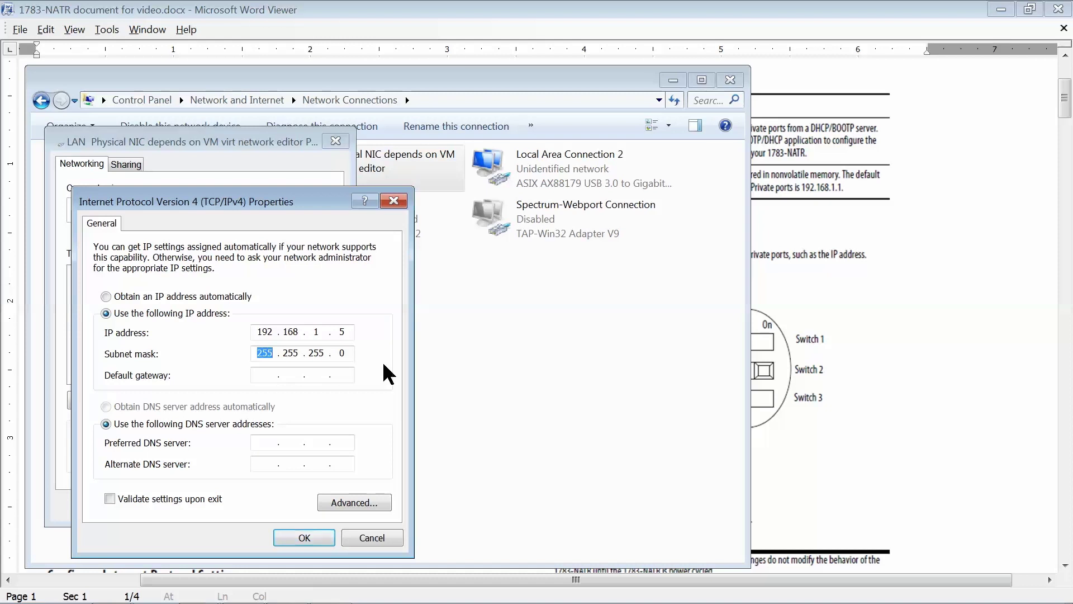
{"action": "left_click", "coordinate": [731, 81]}
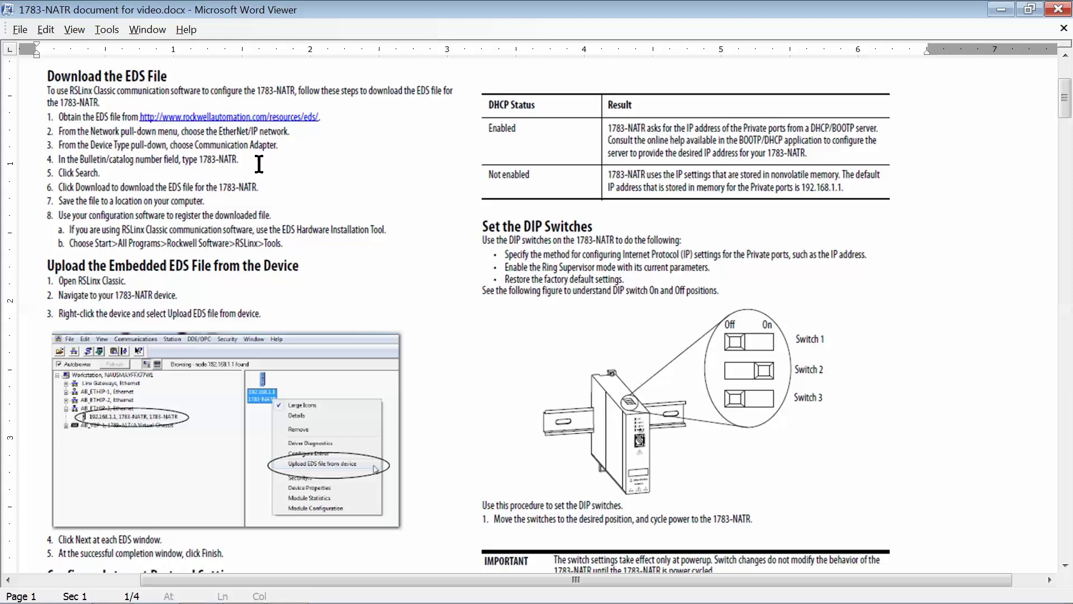
{"action": "scroll", "coordinate": [360, 300], "scroll_direction": "down", "scroll_amount": 10}
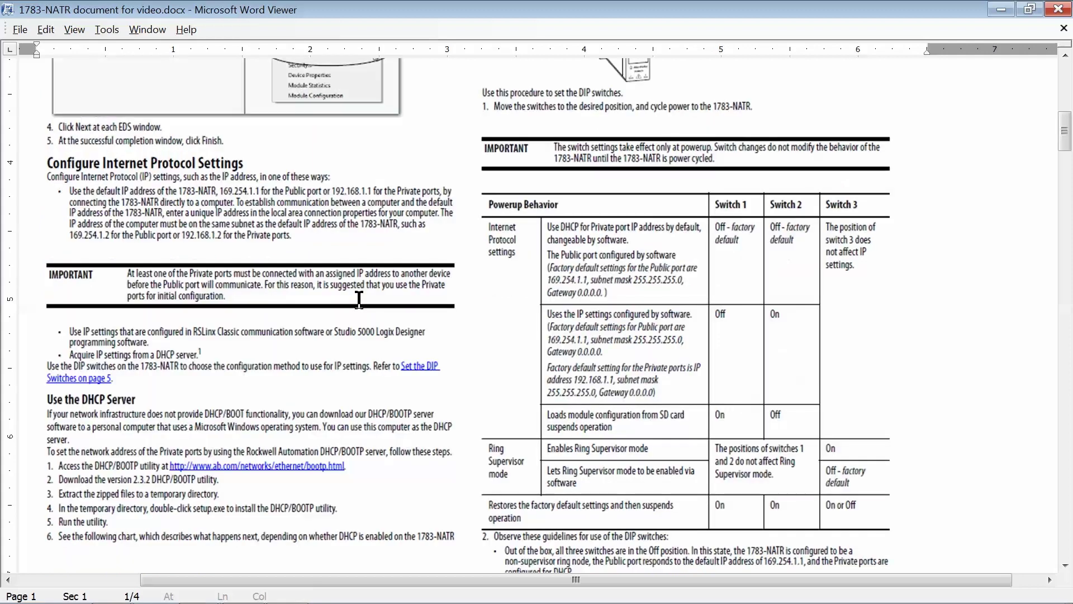
{"action": "scroll", "coordinate": [441, 455], "scroll_direction": "down", "scroll_amount": 2}
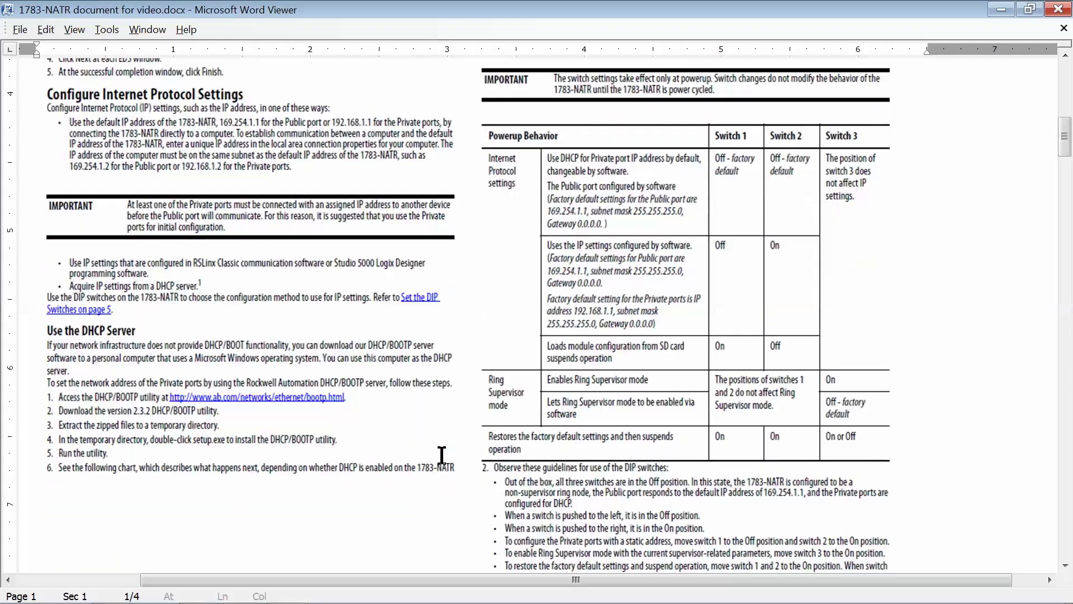
{"action": "scroll", "coordinate": [442, 455], "scroll_direction": "down", "scroll_amount": 2}
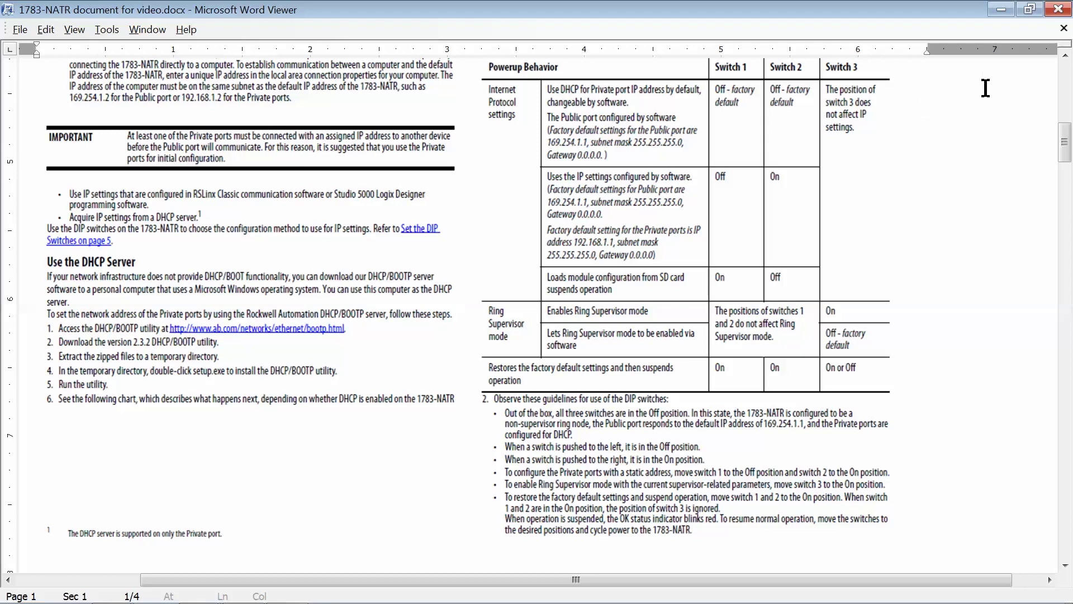
- Minimize the Word document to bring PowerPoint Viewer's slides forward
{"action": "left_click", "coordinate": [1001, 11]}
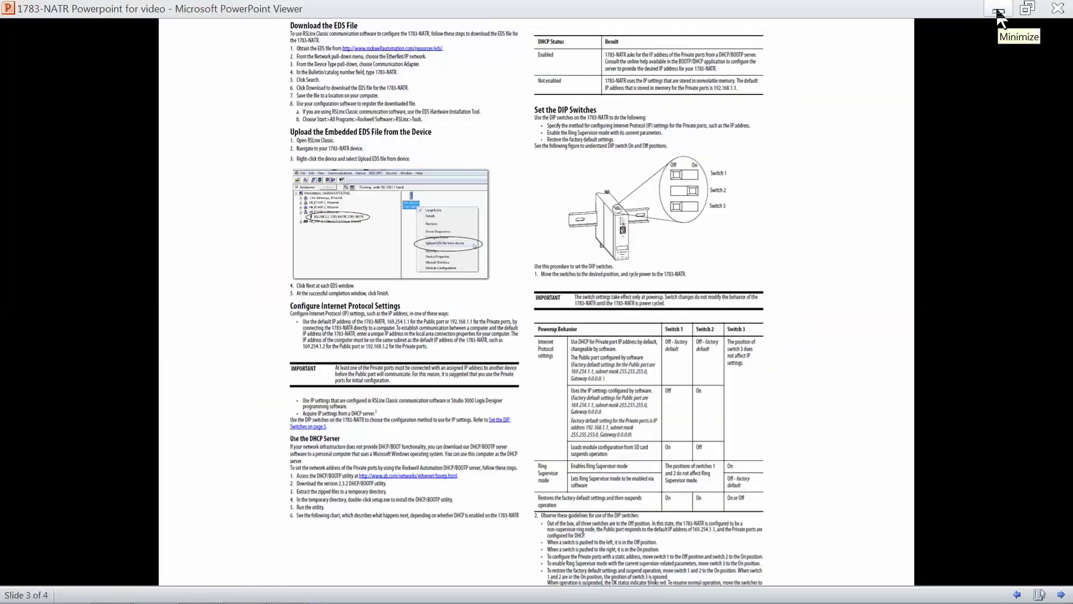
- Show slide 4's private-to-public NAT mapping diagram, then exit the slideshow
{"action": "key", "text": "Right"}
{"action": "key", "text": "Left"}
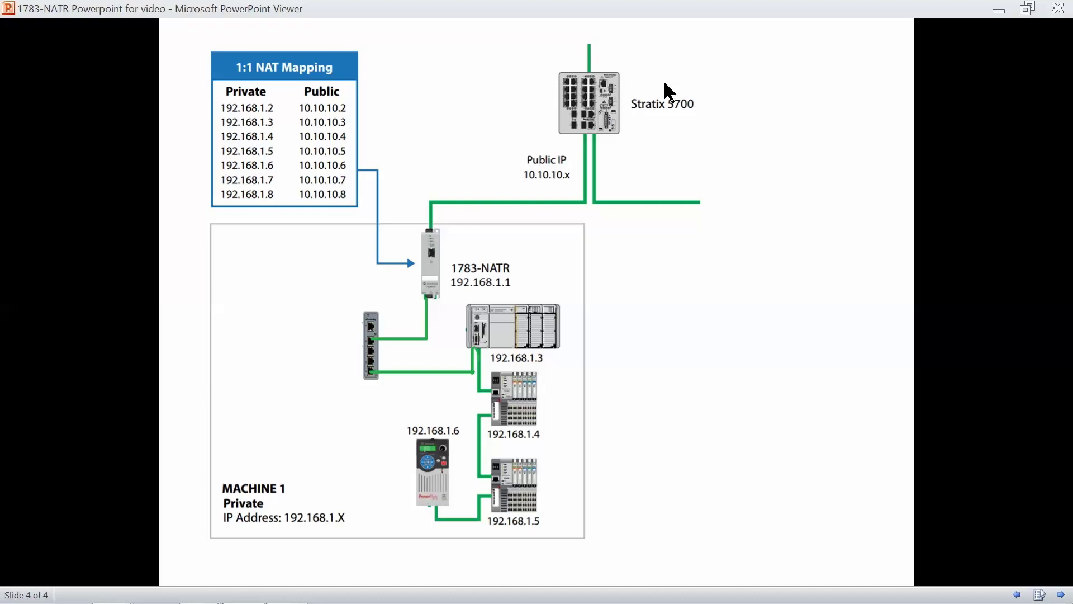
{"action": "key", "text": "Escape"}
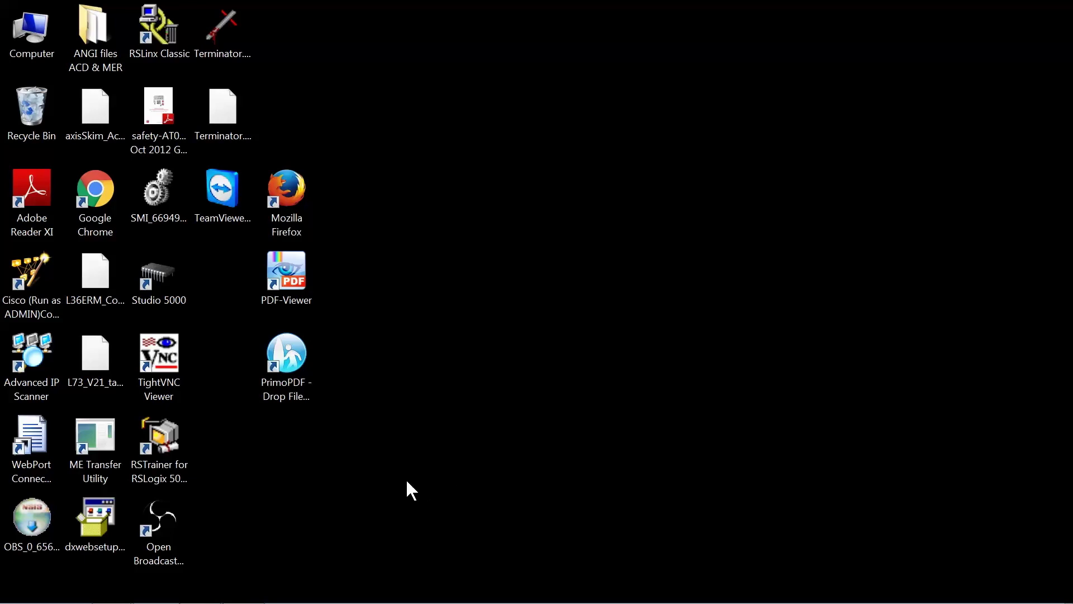
- Launch Chrome maximized and load the device page at 192.168.1.1
{"action": "double_click", "coordinate": [94, 193]}
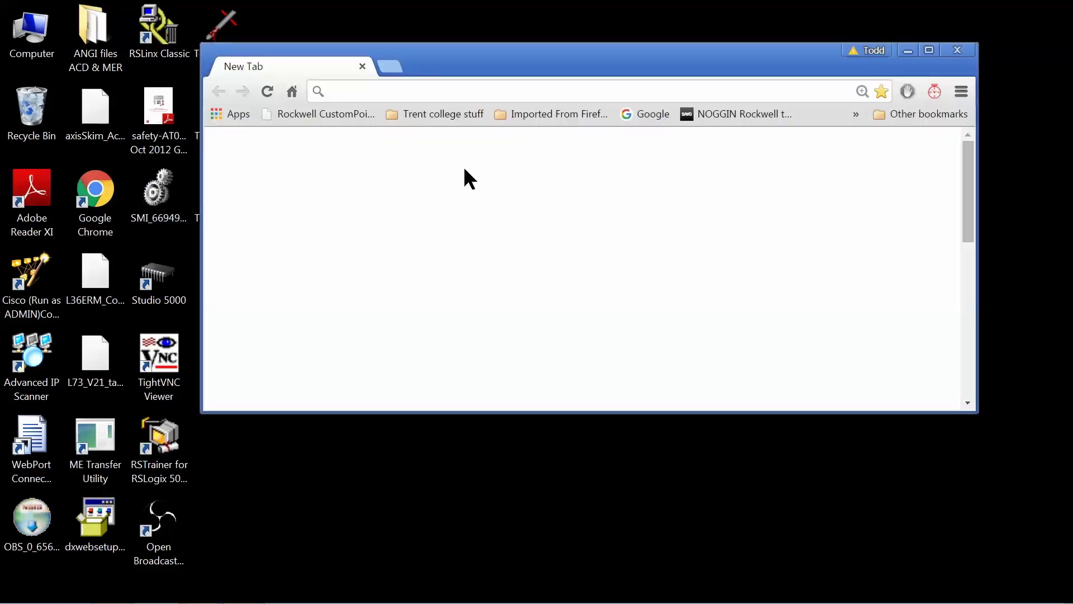
{"action": "left_click", "coordinate": [930, 50]}
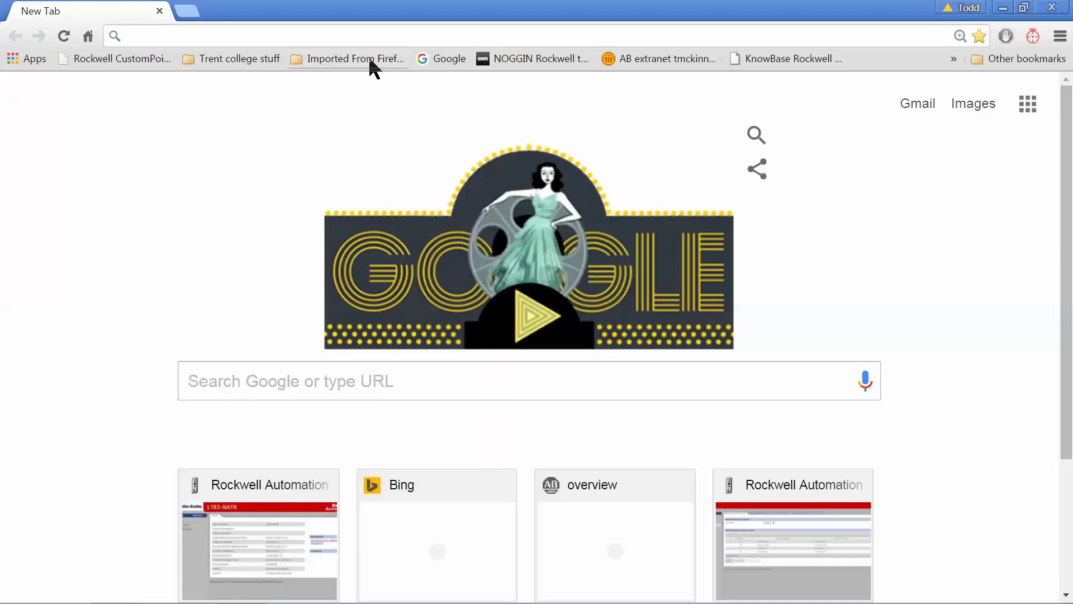
{"action": "left_click", "coordinate": [367, 34]}
{"action": "type", "text": "19"}
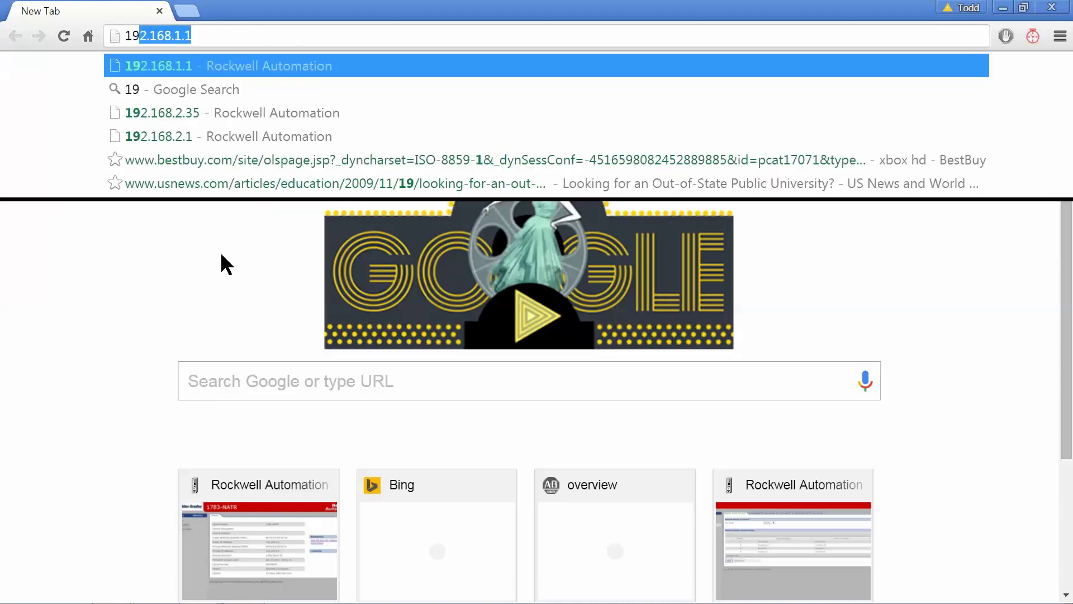
{"action": "type", "text": "2"}
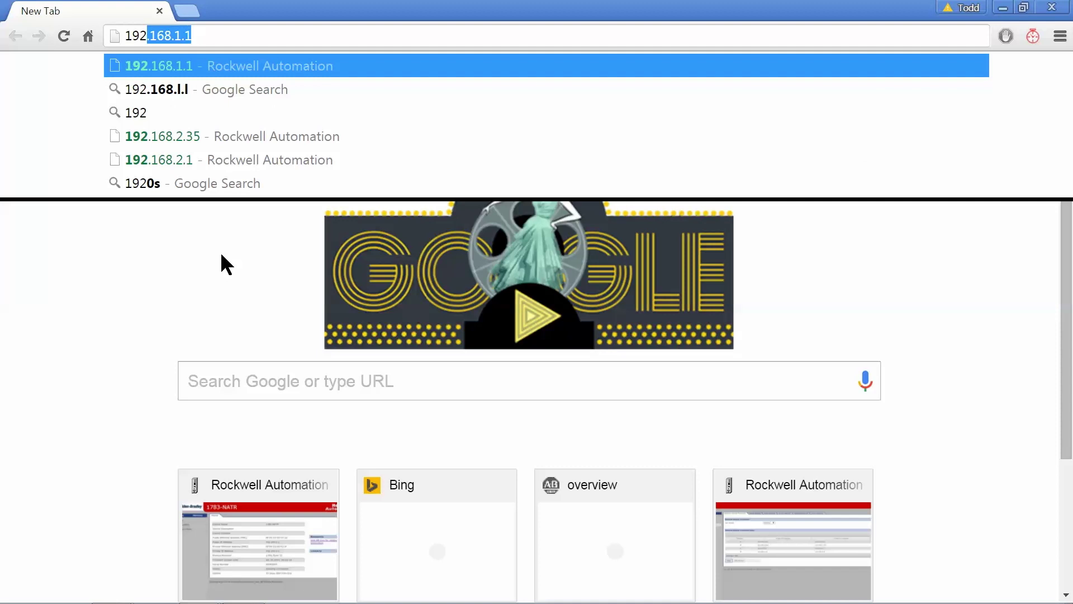
{"action": "key", "text": "Return"}
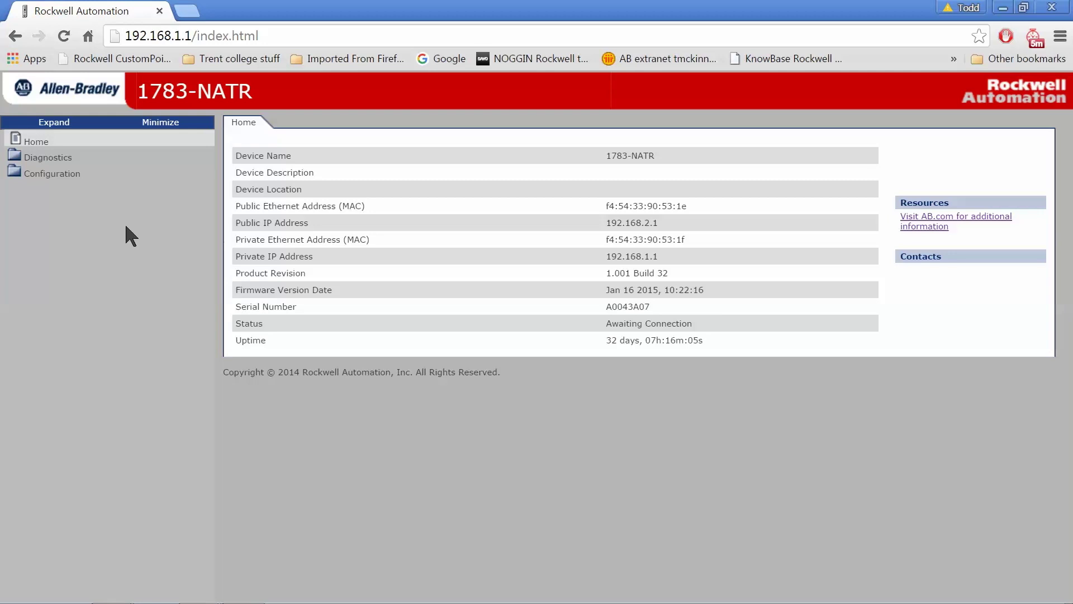
- Log in to the Network Address Translation page and start a new rule
{"action": "left_click", "coordinate": [61, 181]}
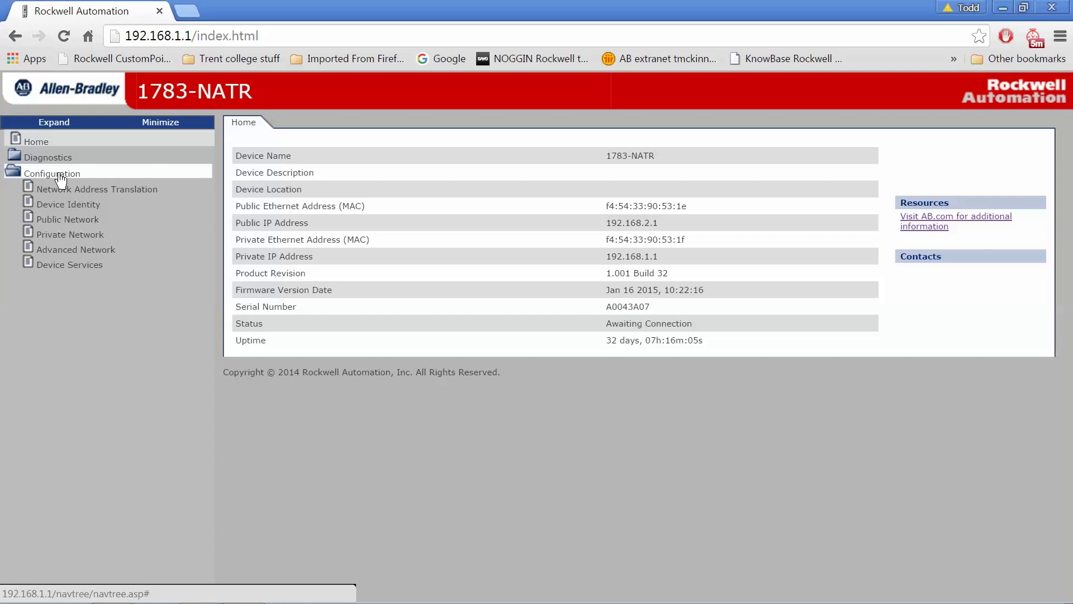
{"action": "left_click", "coordinate": [113, 191]}
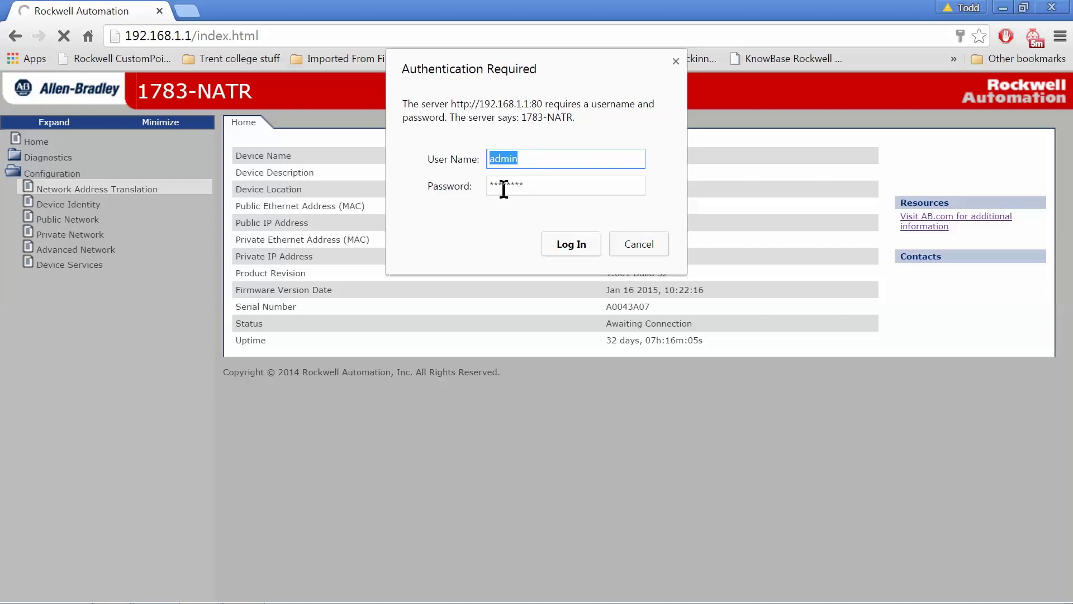
{"action": "left_click", "coordinate": [573, 245]}
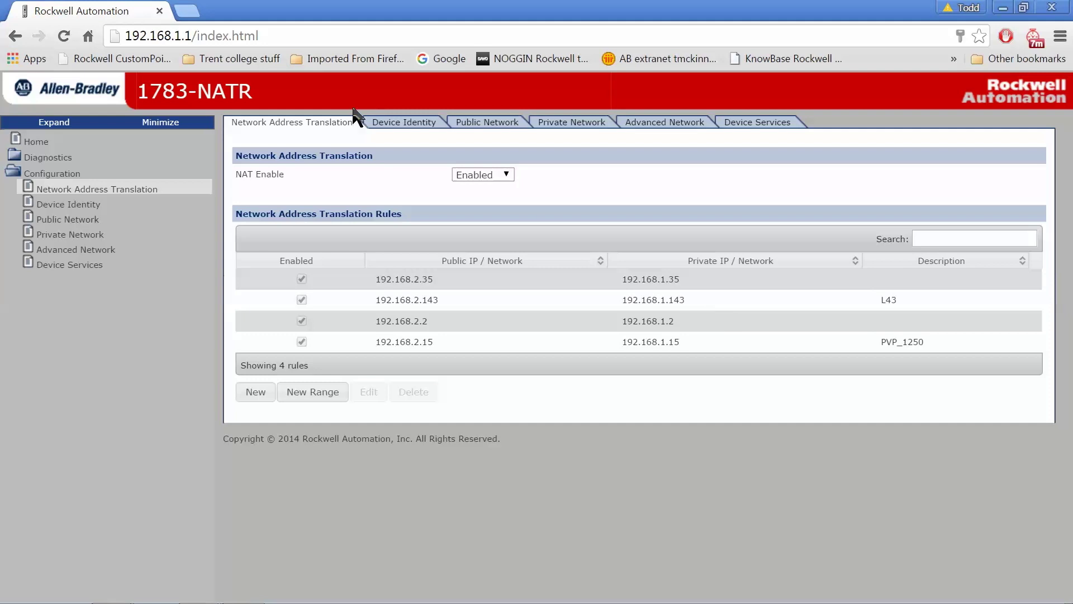
{"action": "left_click", "coordinate": [256, 395]}
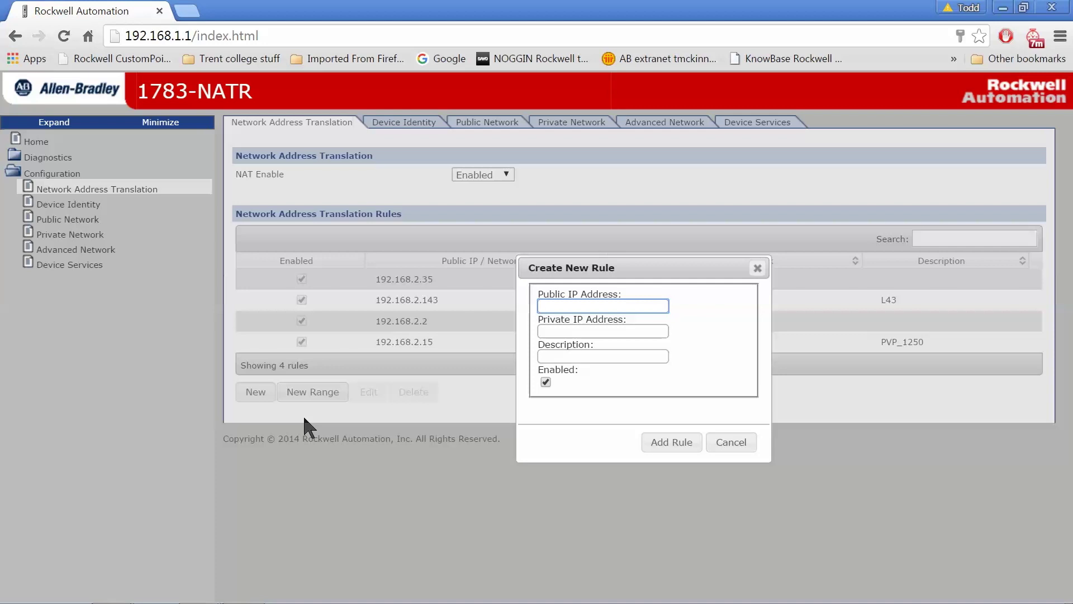
{"action": "type", "text": "192.16"}
{"action": "type", "text": "8.2."}
{"action": "type", "text": "155"}
- Add the rule: public 192.168.2.155, private 192.168.1.144, description '1756-EN2T'
{"action": "key", "text": "Tab"}
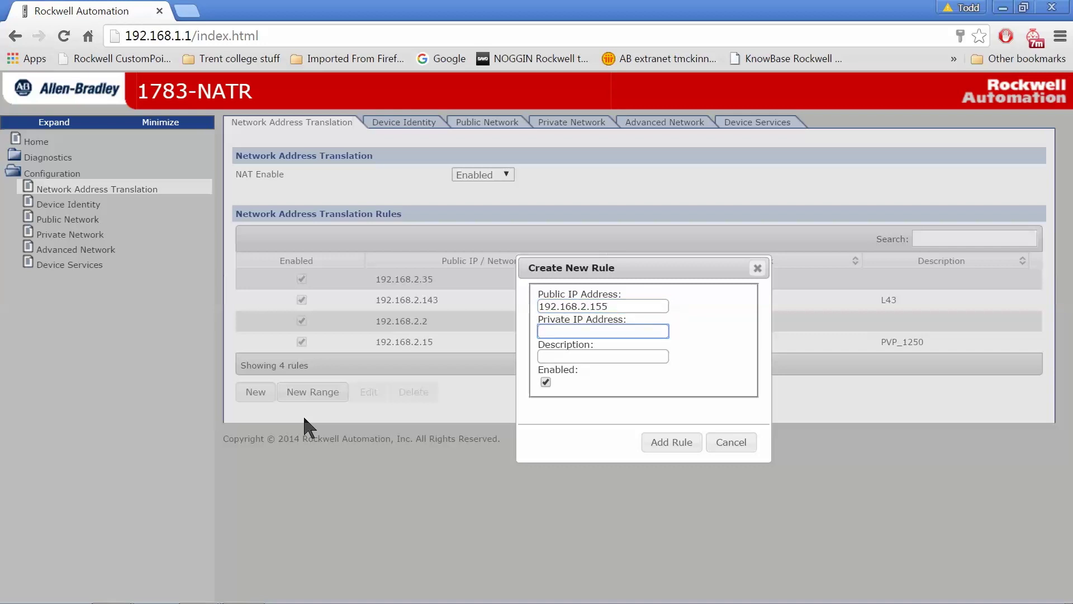
{"action": "type", "text": "192.1"}
{"action": "type", "text": "68.1"}
{"action": "type", "text": ".144"}
{"action": "left_click", "coordinate": [605, 355]}
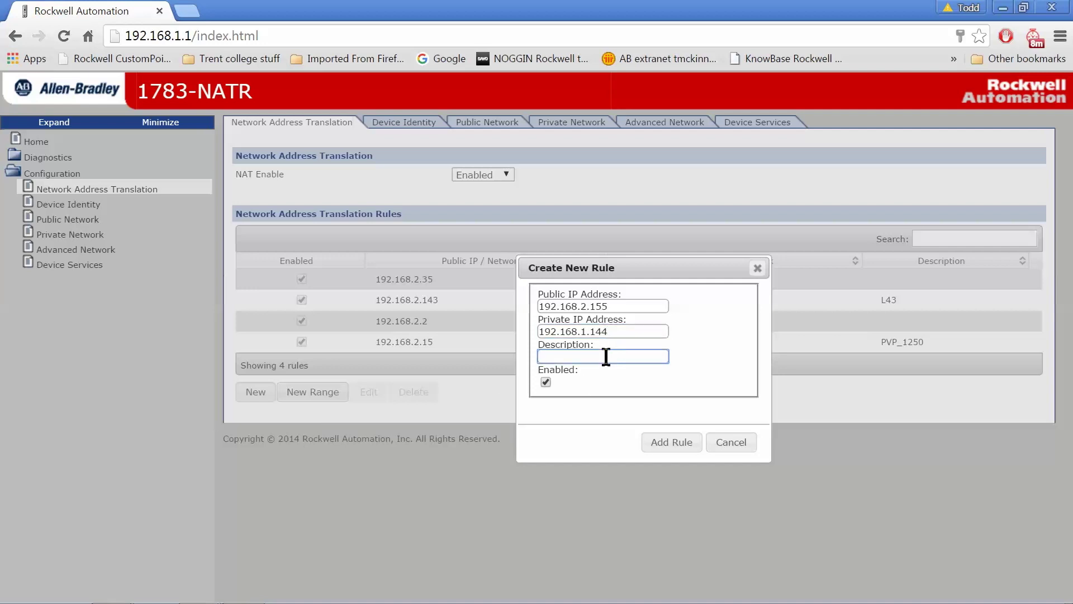
{"action": "type", "text": "1756"}
{"action": "type", "text": "-EN2"}
{"action": "type", "text": "T"}
{"action": "left_click", "coordinate": [667, 444]}
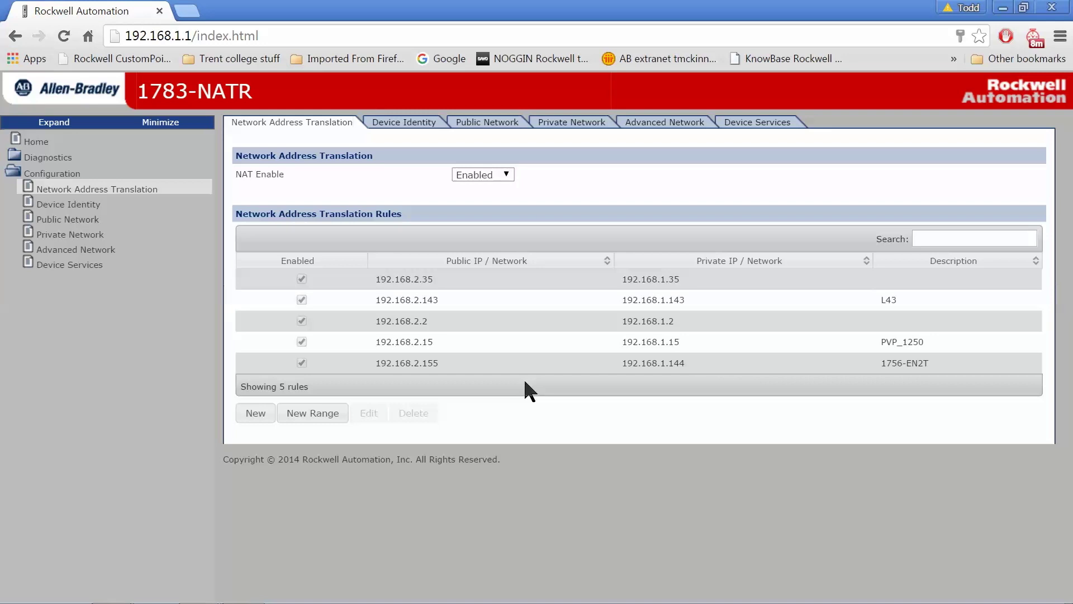
{"action": "left_click", "coordinate": [494, 126]}
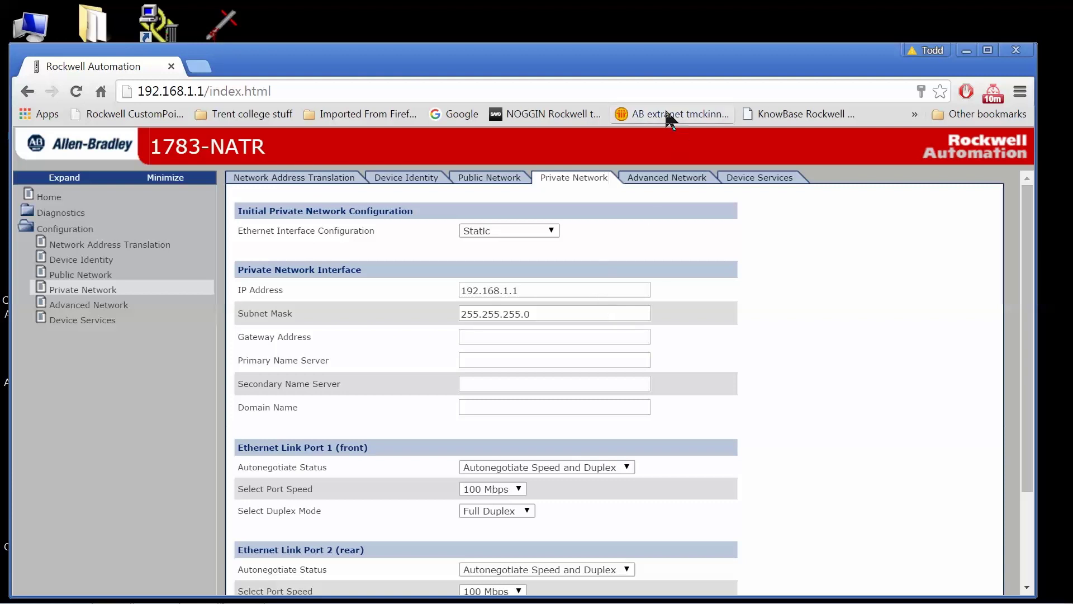
- Apply the Private Network page's static 192.168.1.1 / 255.255.255.0 settings
{"action": "left_click_drag", "start_coordinate": [689, 71], "coordinate": [702, 40]}
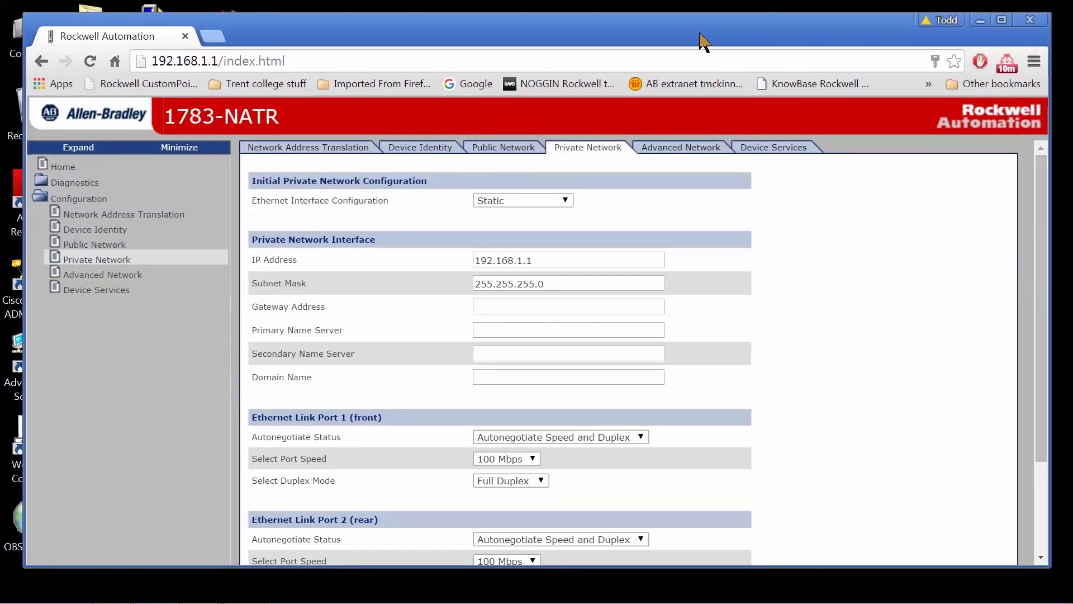
{"action": "left_click_drag", "start_coordinate": [1041, 383], "coordinate": [1043, 504]}
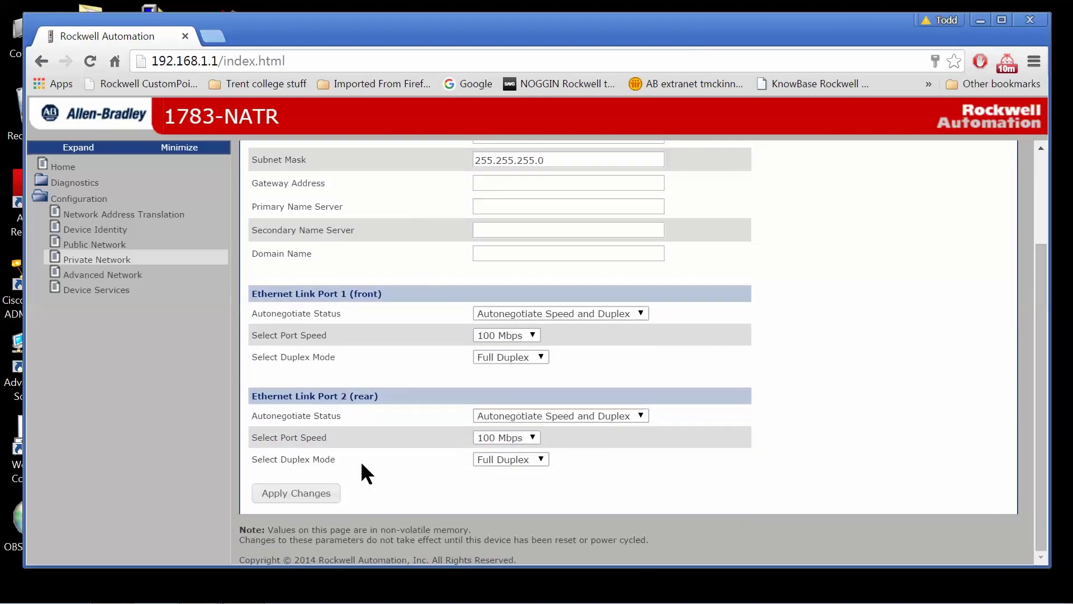
{"action": "left_click", "coordinate": [306, 494]}
{"action": "left_click", "coordinate": [338, 485]}
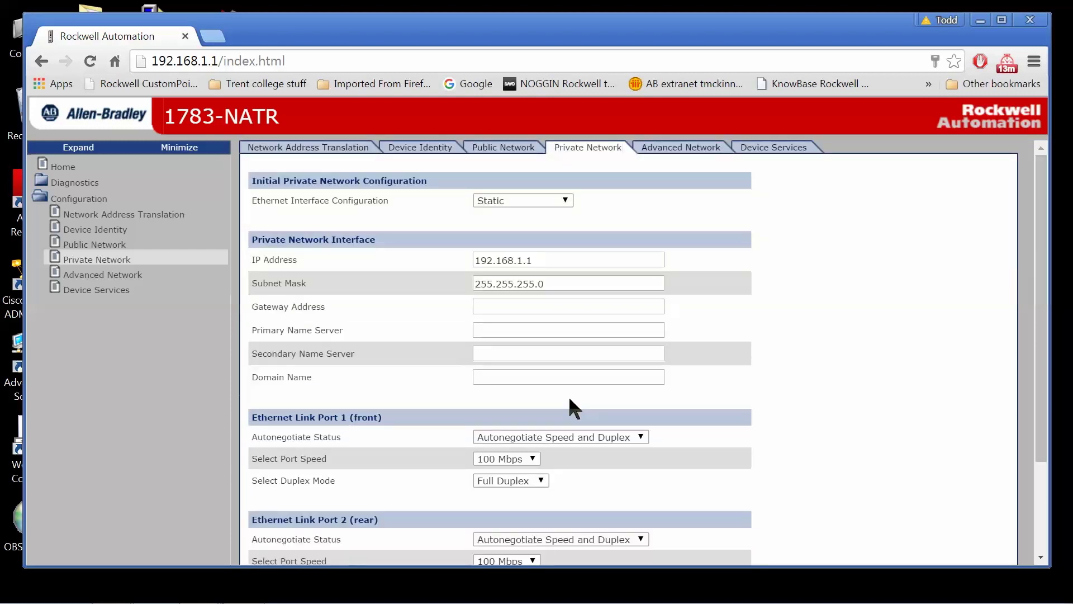
{"action": "mouse_move", "coordinate": [1033, 383]}
{"action": "left_mouse_down"}
{"action": "mouse_move", "coordinate": [1035, 430]}
{"action": "mouse_move", "coordinate": [1036, 383]}
{"action": "left_mouse_up"}
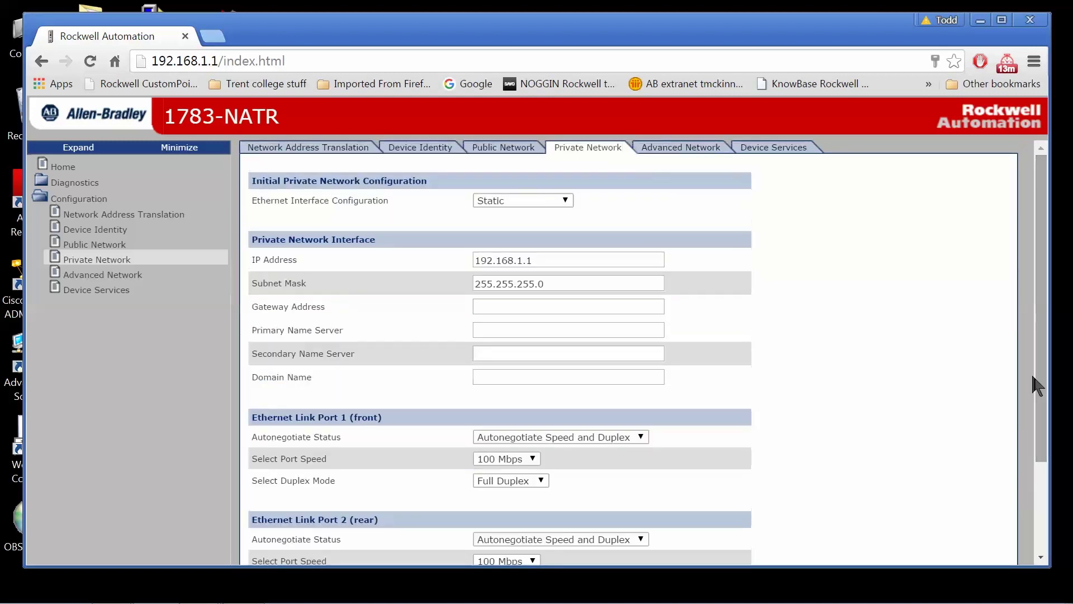
- Review the NAT, Public Network and Private Network pages, then minimize Chrome
{"action": "left_click", "coordinate": [142, 213]}
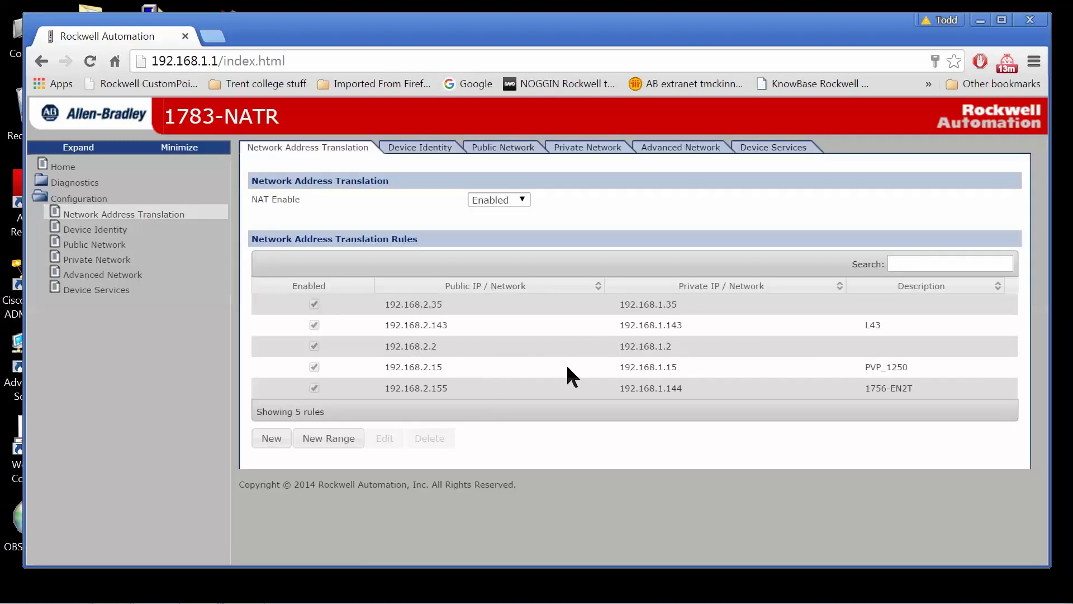
{"action": "left_click", "coordinate": [501, 149]}
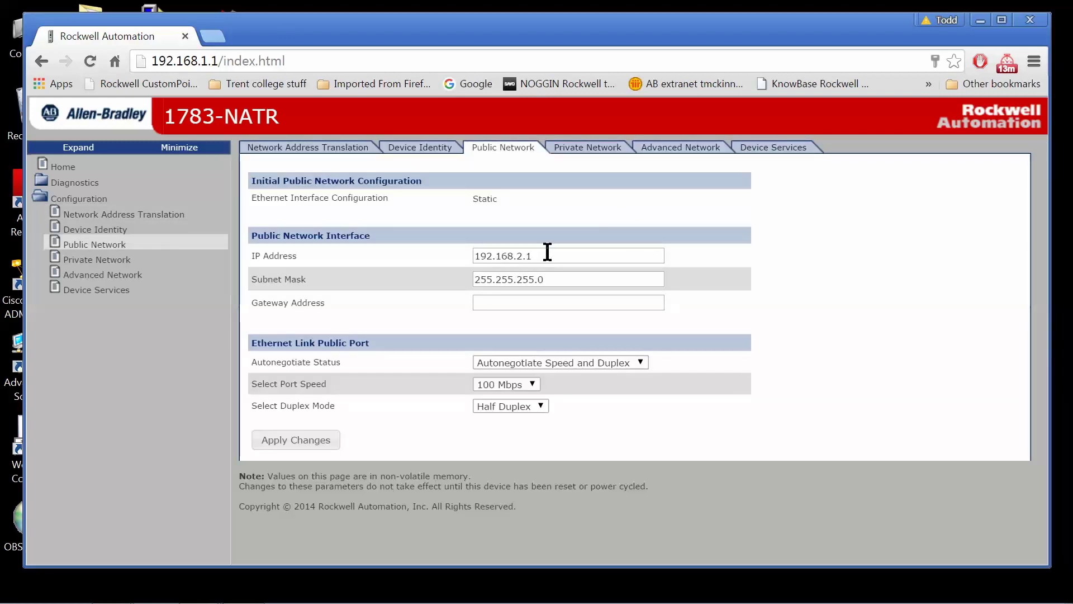
{"action": "left_click", "coordinate": [598, 149]}
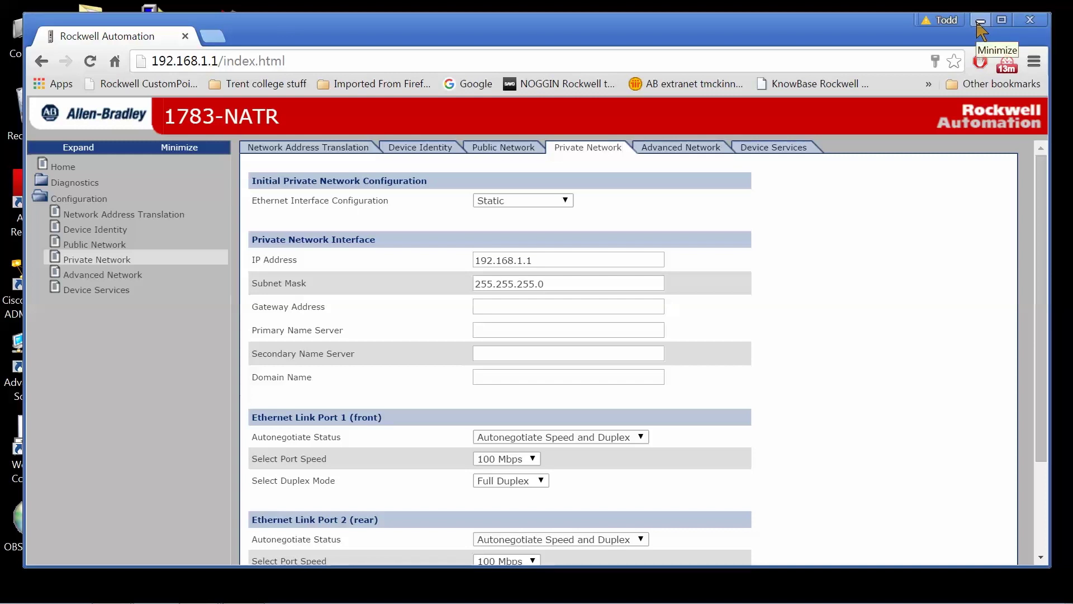
{"action": "left_click", "coordinate": [980, 21]}
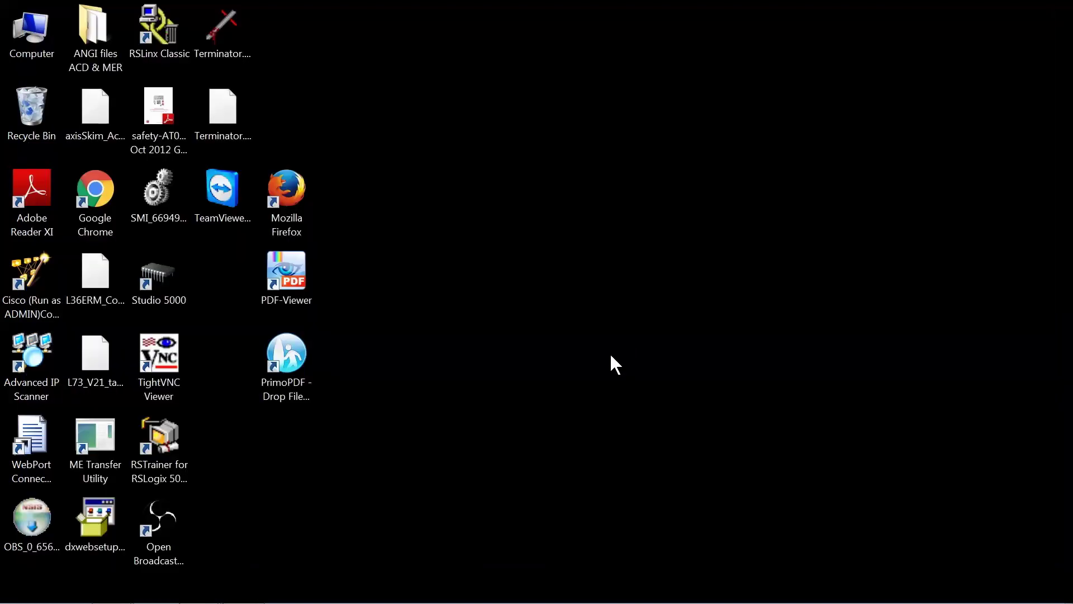
- Switch to RSLinx Classic's RSWho to see 192.168.2.155 (1756-EN2TR) under AB_ETH-1
{"action": "key", "text": "alt+Tab"}
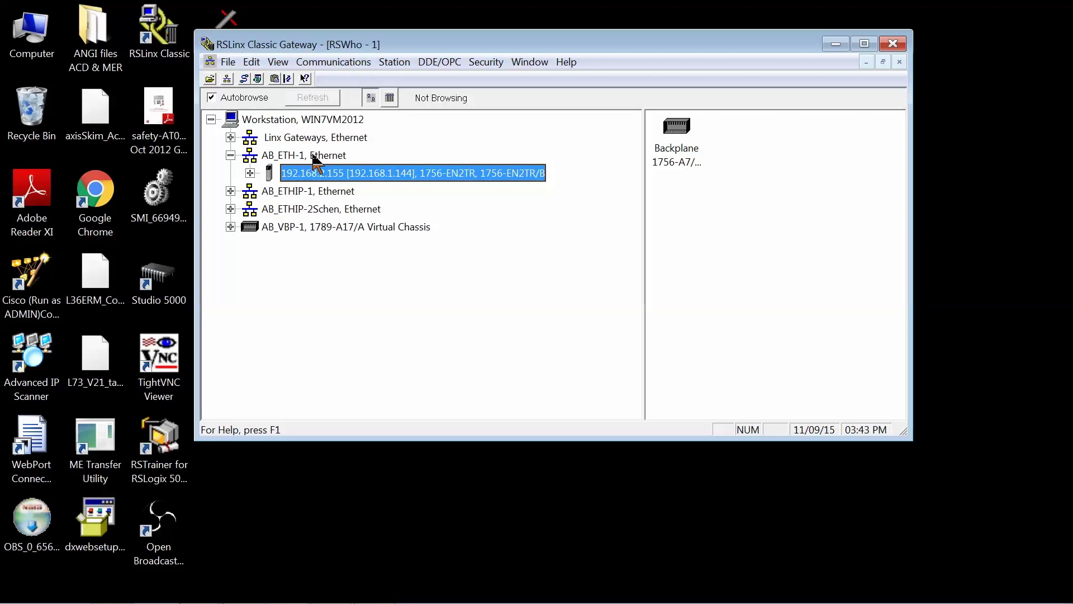
{"action": "right_click", "coordinate": [315, 157]}
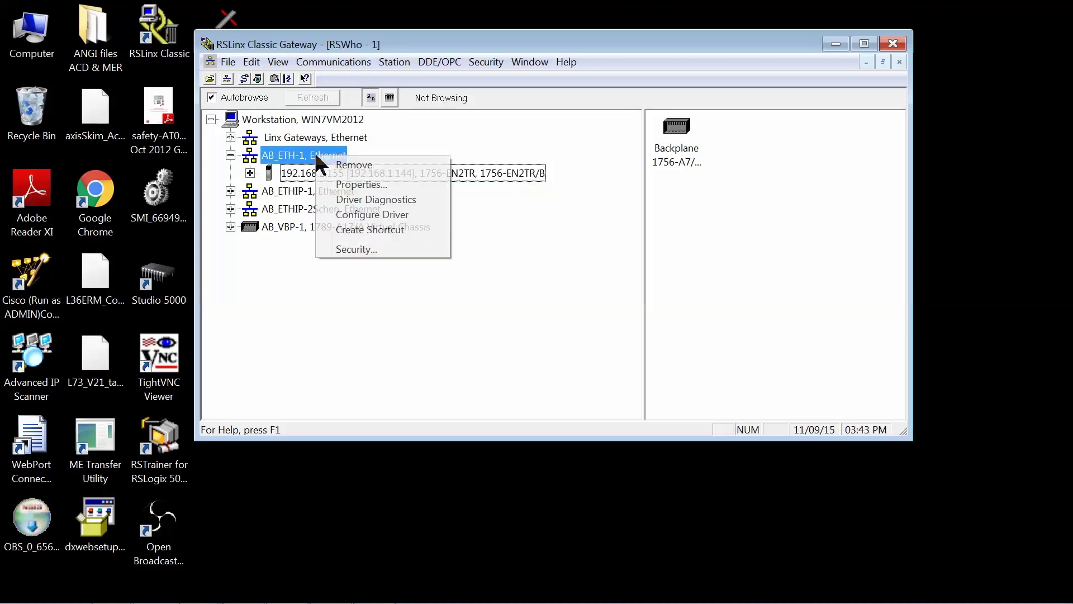
{"action": "left_click", "coordinate": [387, 216]}
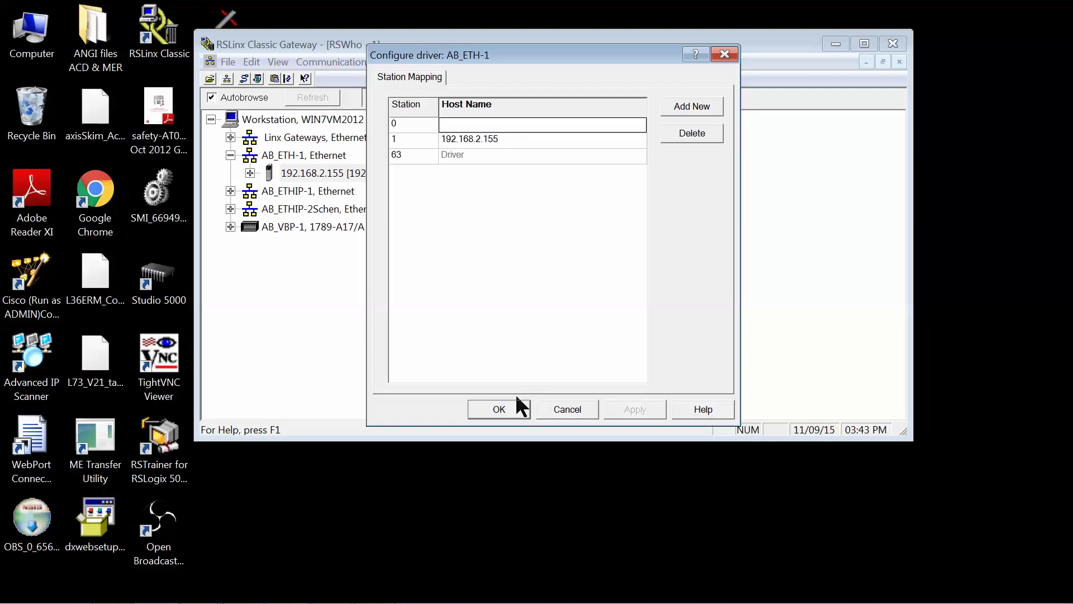
{"action": "left_click", "coordinate": [508, 408]}
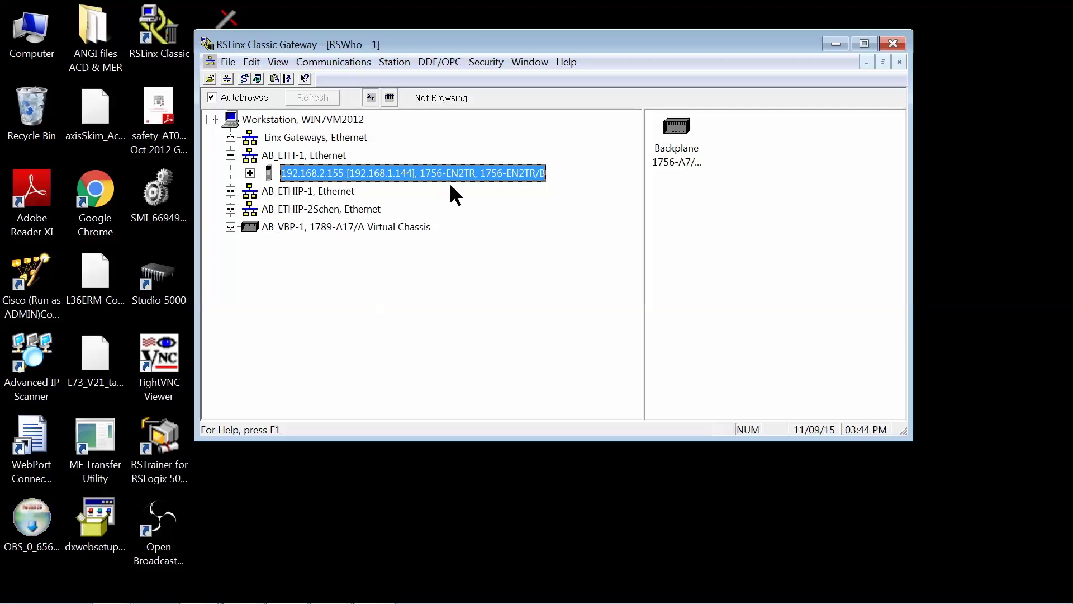
- Expand 192.168.2.155 and its backplane to list the 1756-L61, 1756-EN2T and 1756-EN2TR modules
{"action": "left_click", "coordinate": [249, 173]}
{"action": "left_click", "coordinate": [269, 192]}
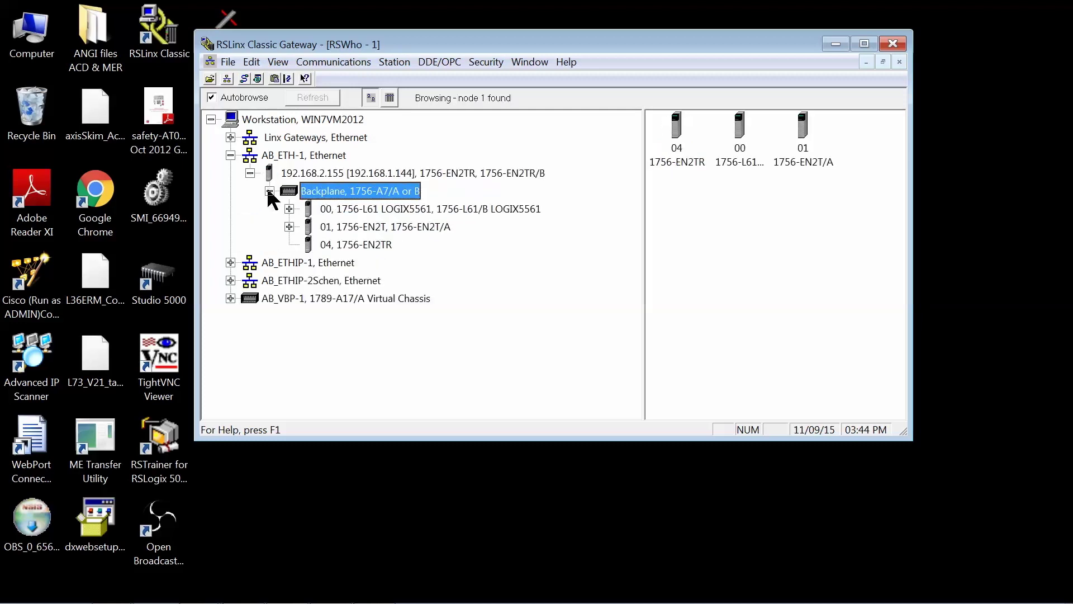